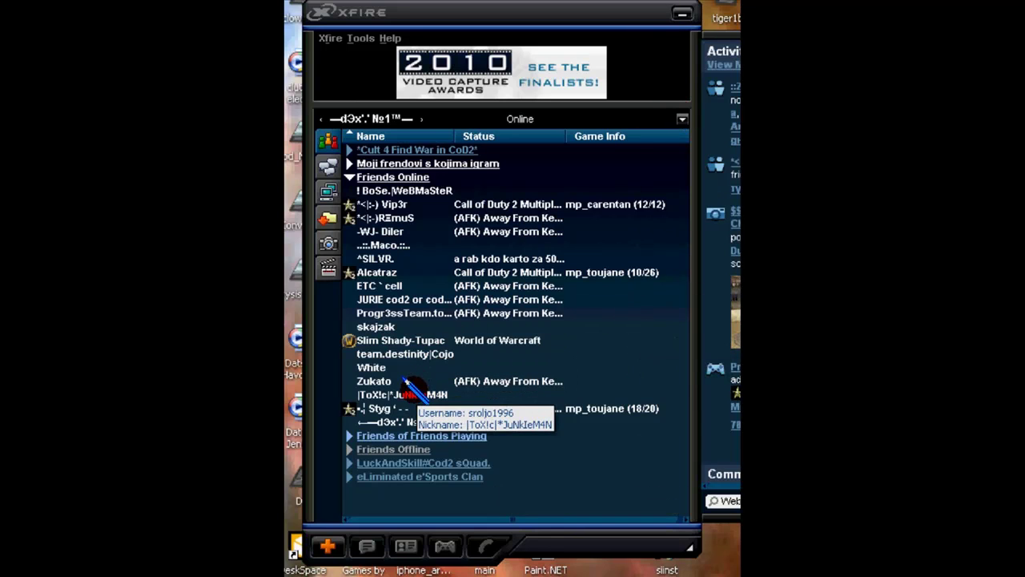
# - Display an online friend's profile in the right-hand panel and refocus the friends window
pyautogui.click(408, 391)
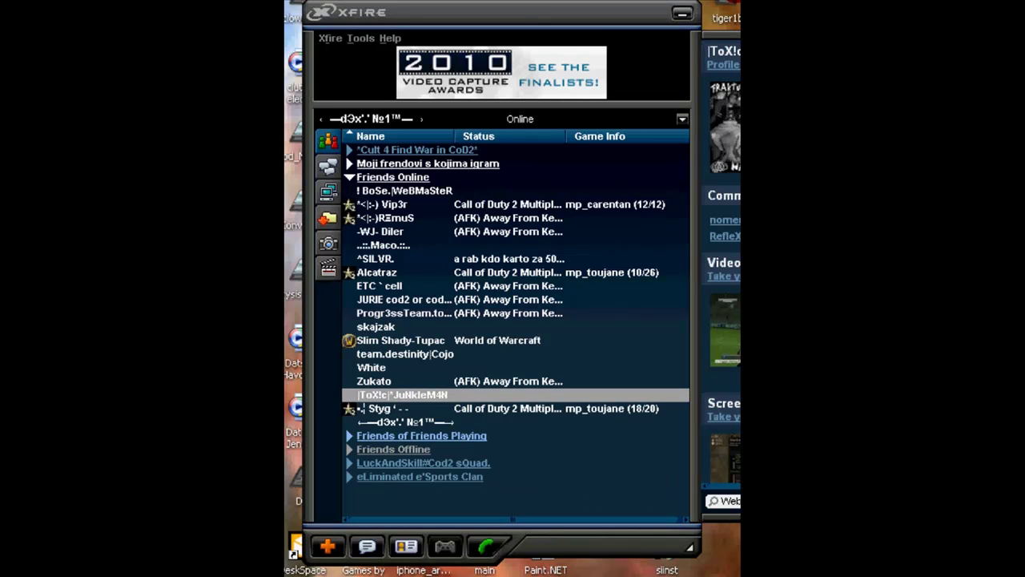
pyautogui.click(553, 16)
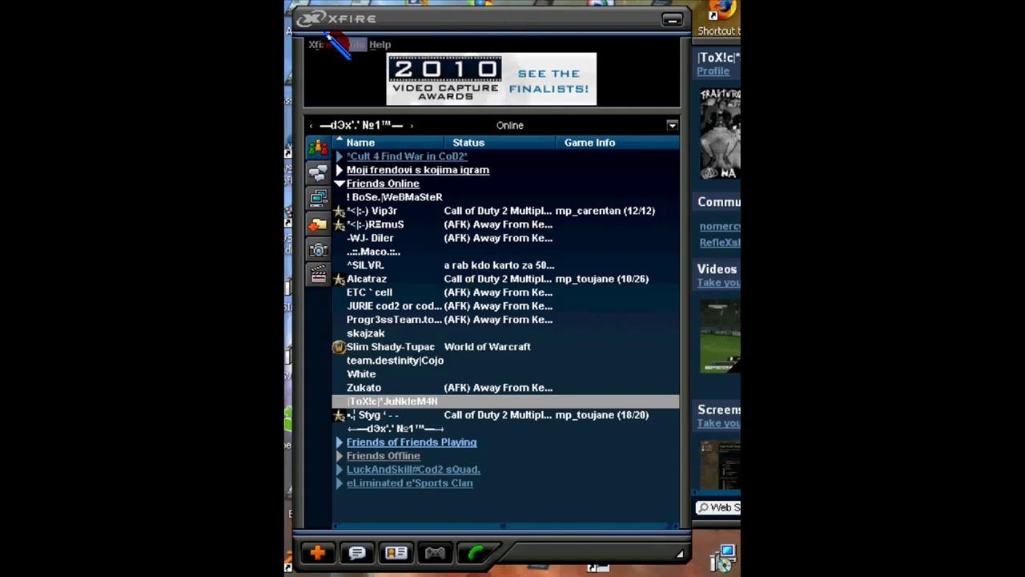
# - Open Tools > Options on the Games tab to list detected installed games
pyautogui.click(351, 44)
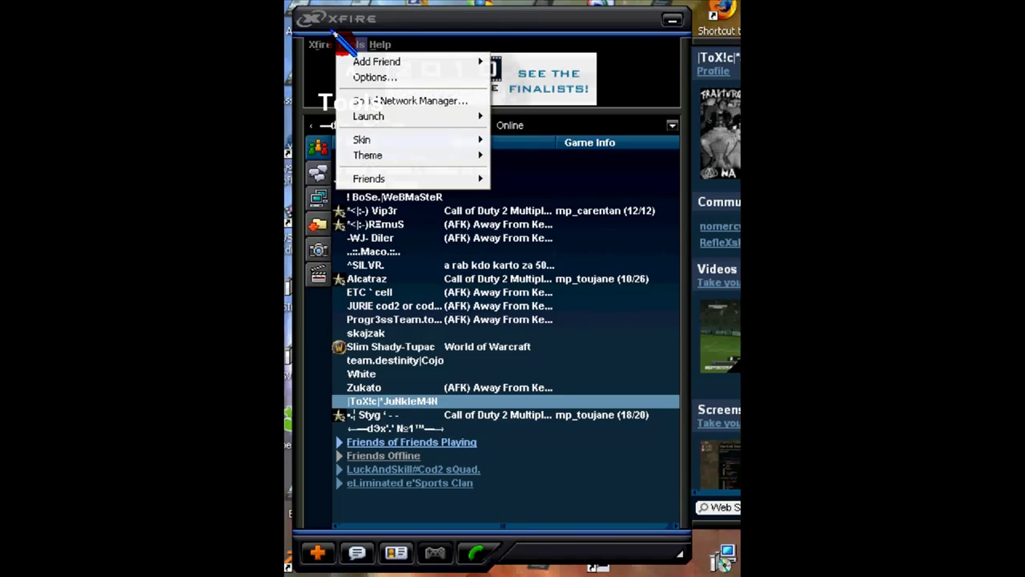
pyautogui.click(376, 75)
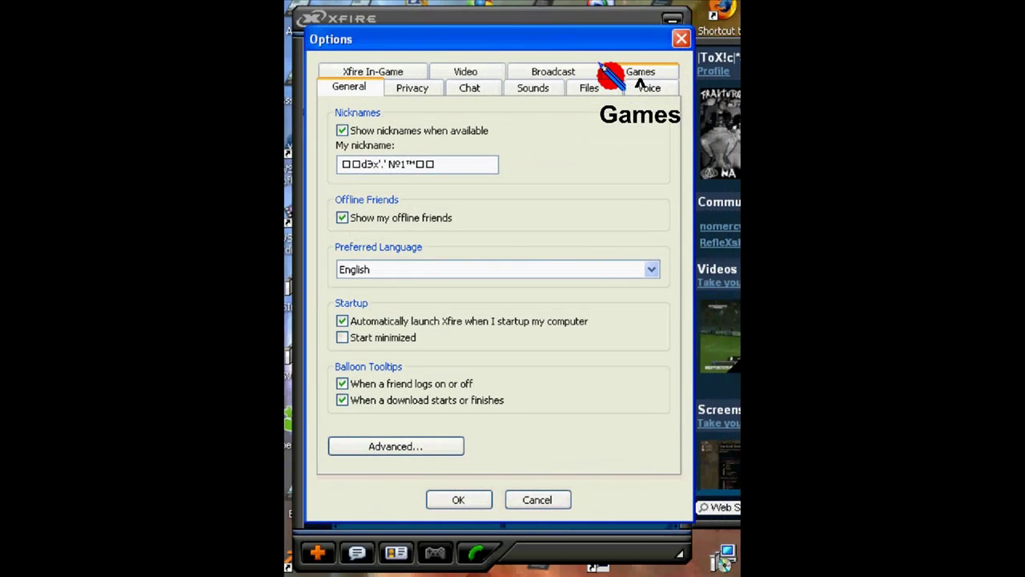
pyautogui.click(613, 72)
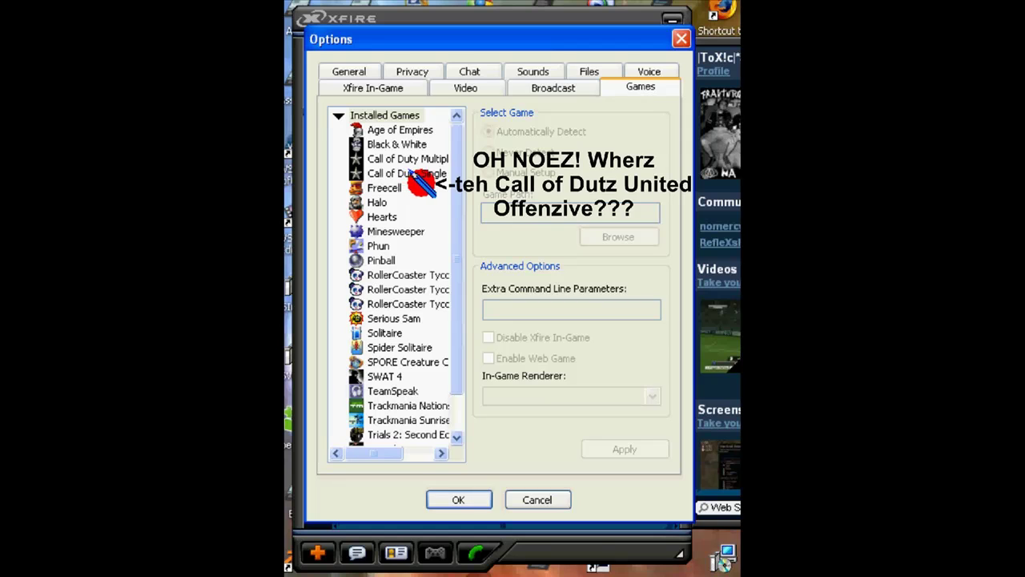
pyautogui.click(287, 566)
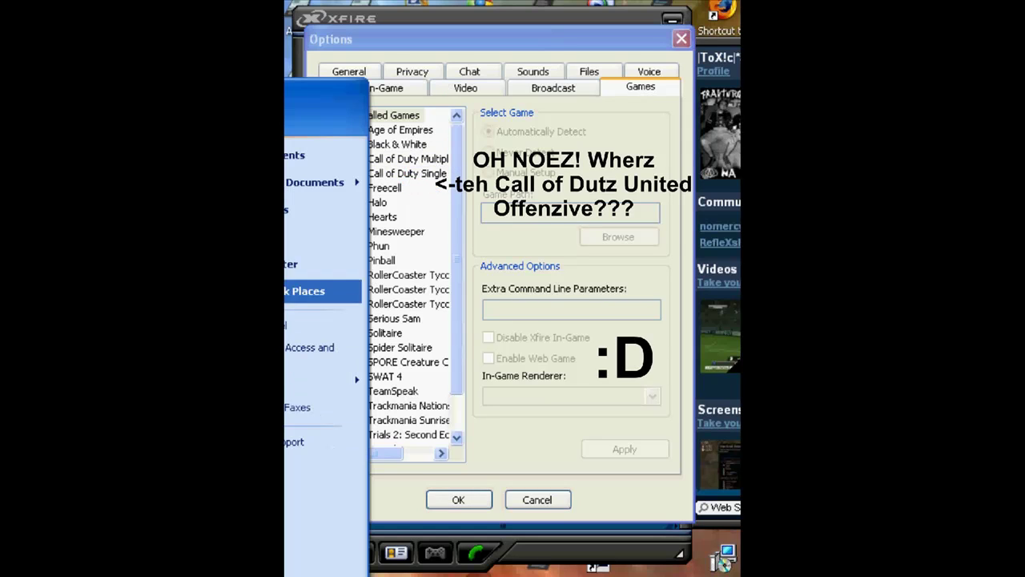
pyautogui.press('Escape')
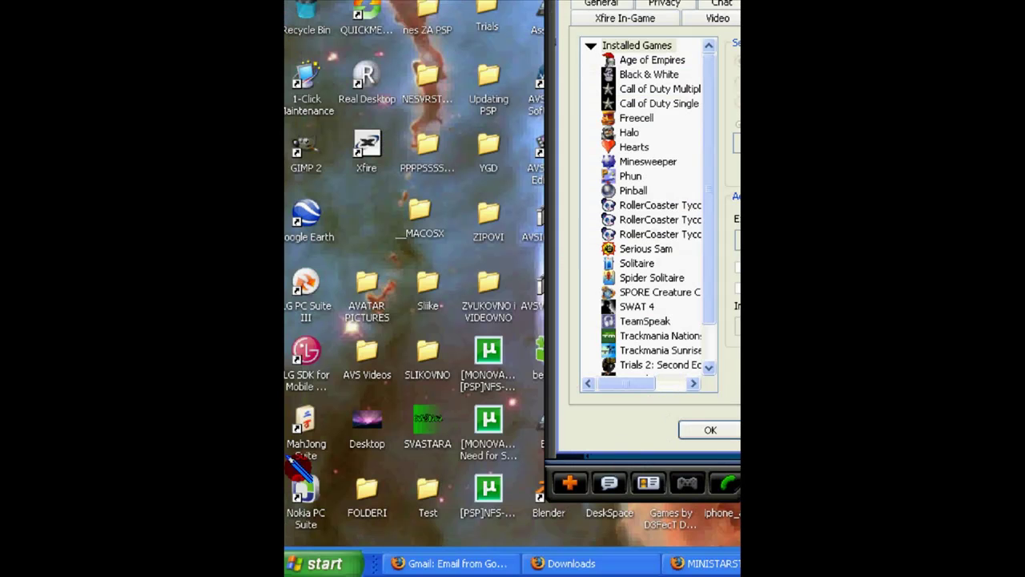
# - Open My Computer and check the drives for the game's install location
pyautogui.click(320, 564)
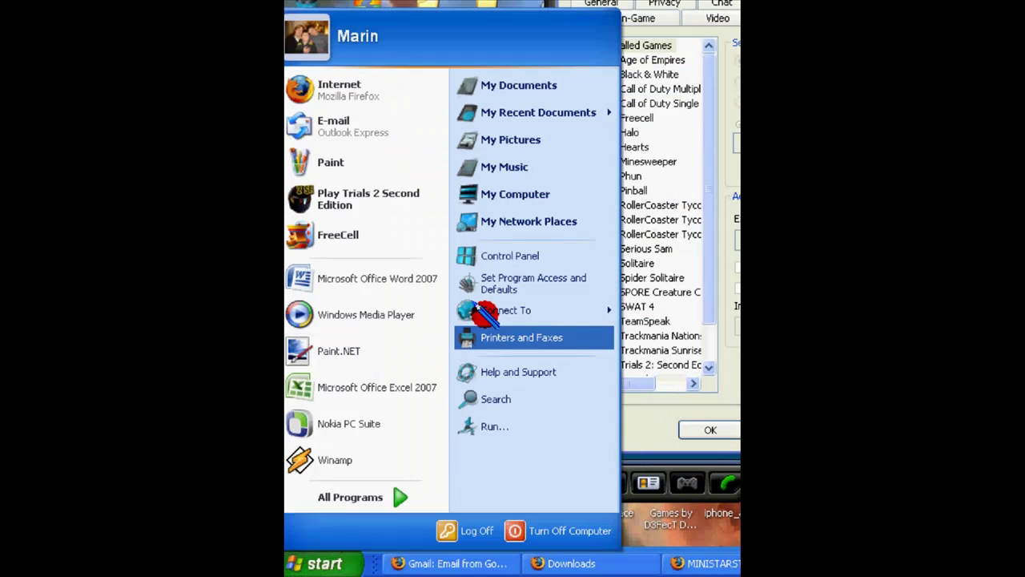
pyautogui.click(492, 190)
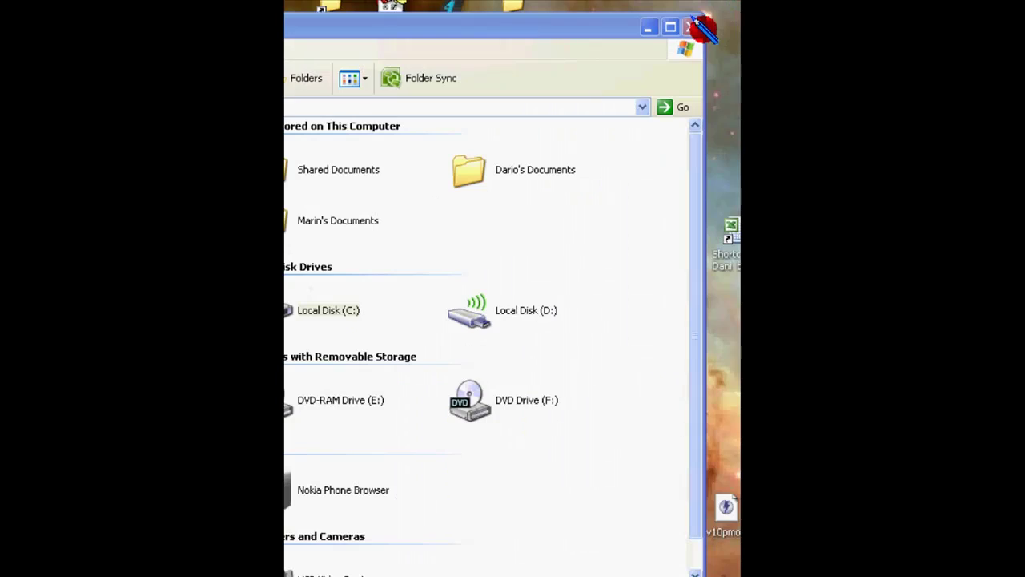
pyautogui.click(470, 30)
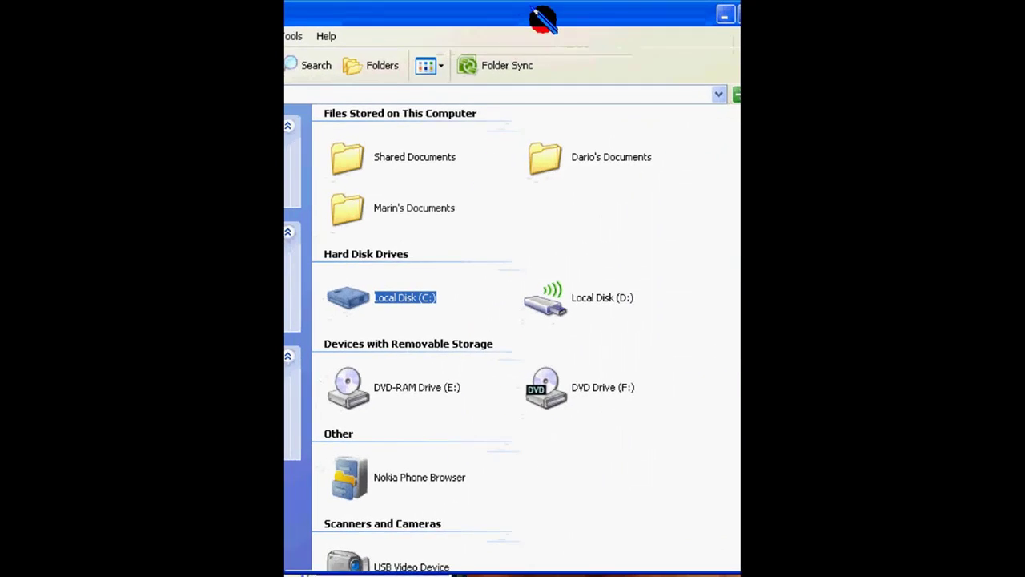
pyautogui.doubleClick(308, 306)
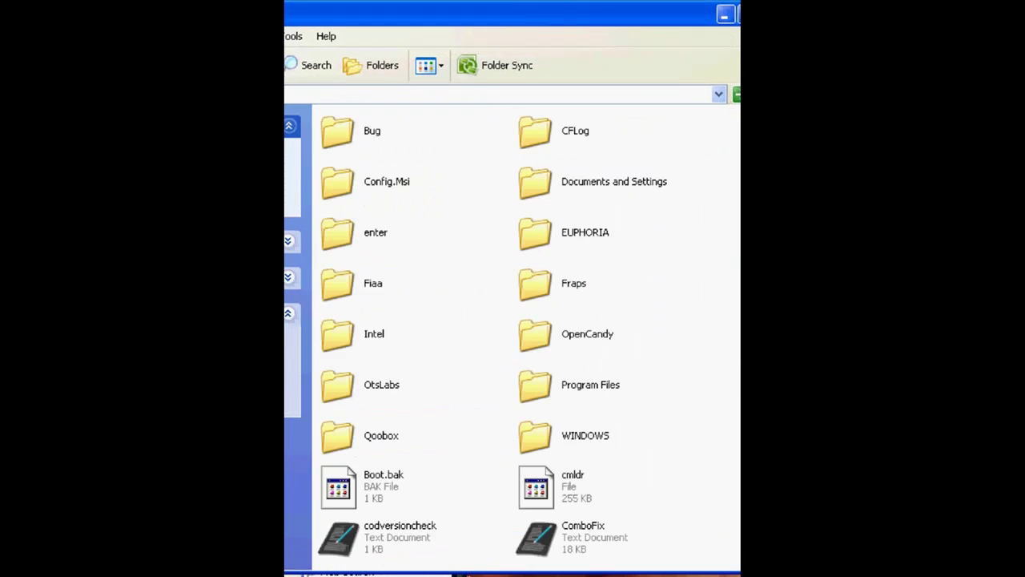
pyautogui.press('BackSpace')
pyautogui.doubleClick(552, 309)
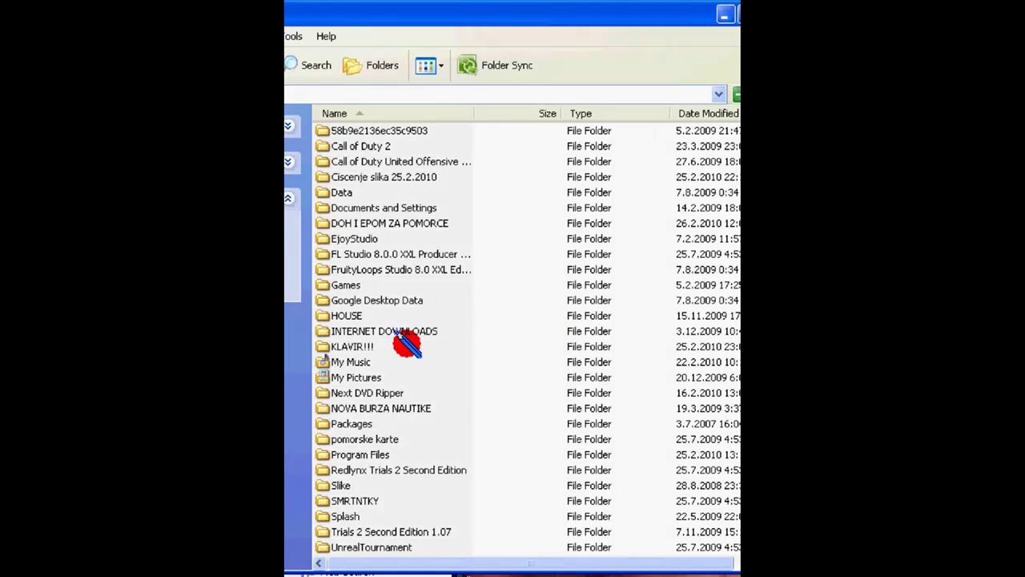
# - Open Program Files > Call of Duty and inspect its CoDUOSP and CoDUOMP game files
pyautogui.scroll(-1, 407, 343)
pyautogui.doubleClick(345, 406)
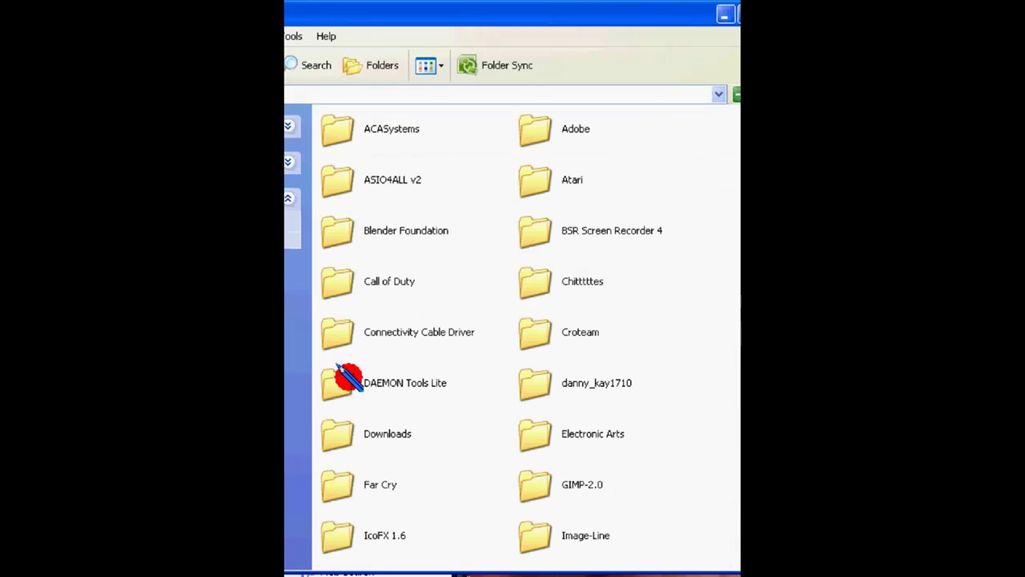
pyautogui.doubleClick(367, 279)
pyautogui.scroll(-8, 577, 253)
pyautogui.scroll(2, 641, 216)
pyautogui.click(641, 210)
pyautogui.scroll(2, 649, 213)
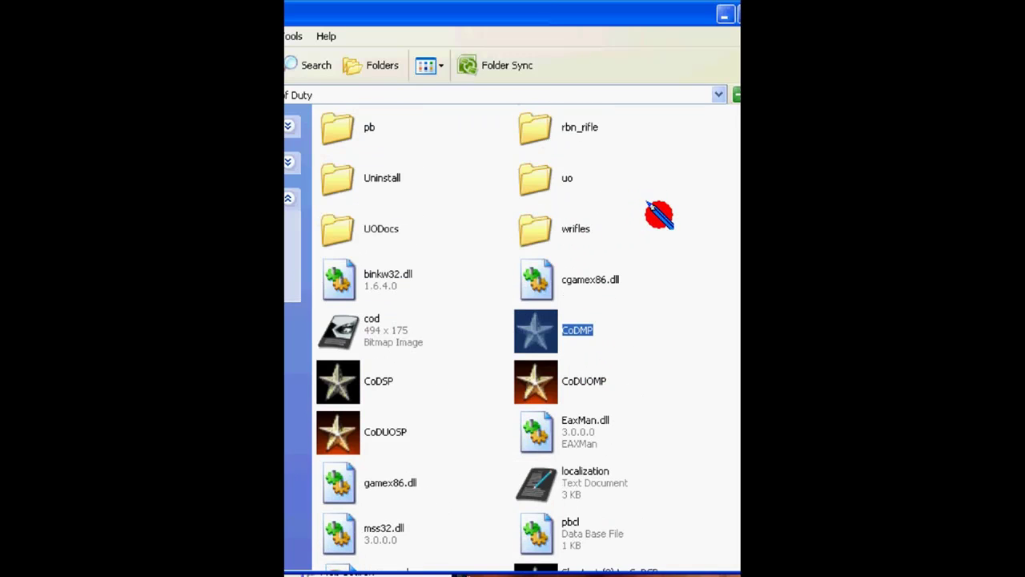
pyautogui.scroll(1, 682, 307)
pyautogui.moveTo(669, 330); pyautogui.dragTo(721, 344)
pyautogui.click(721, 344)
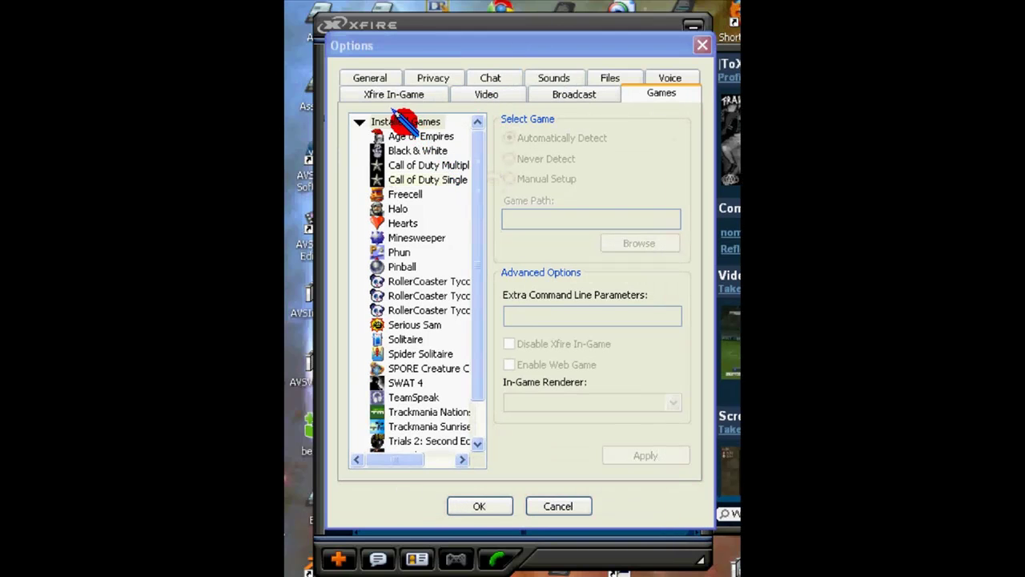
# - Collapse Installed Games, expand Not Installed, and scroll down to Call of Duty United Offensive
pyautogui.click(361, 121)
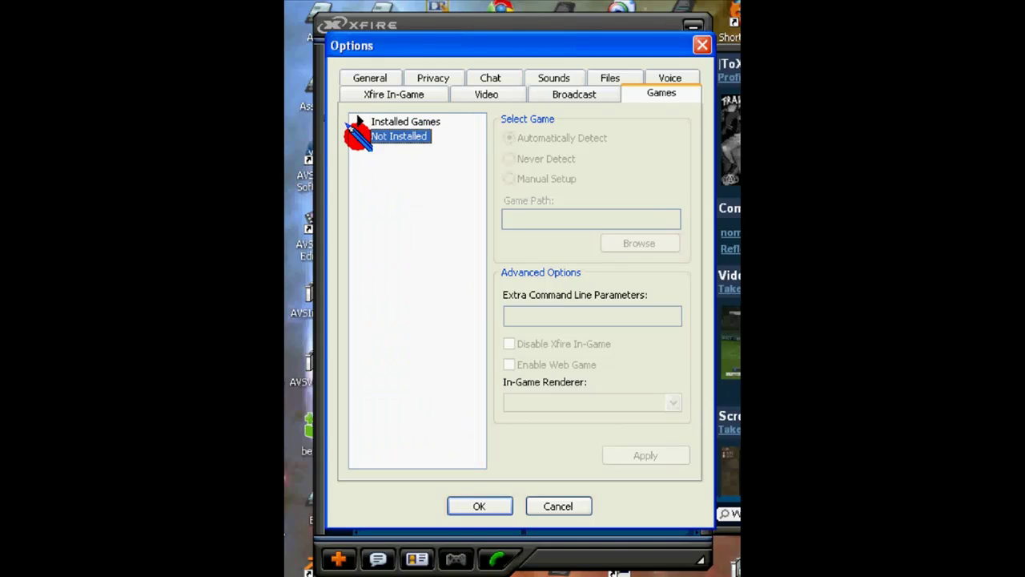
pyautogui.doubleClick(358, 136)
pyautogui.moveTo(479, 128); pyautogui.dragTo(472, 165)
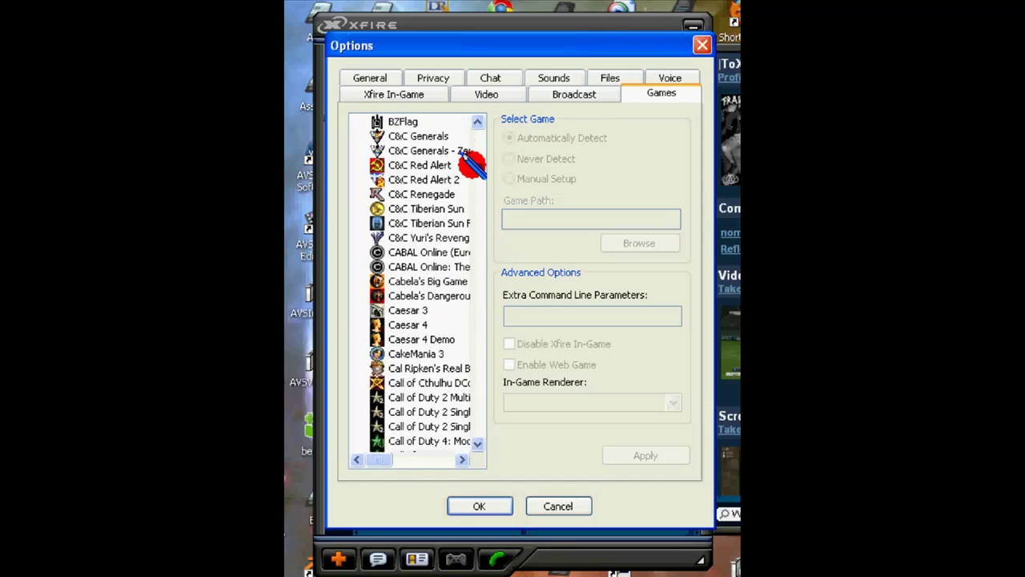
pyautogui.moveTo(473, 461); pyautogui.dragTo(473, 438)
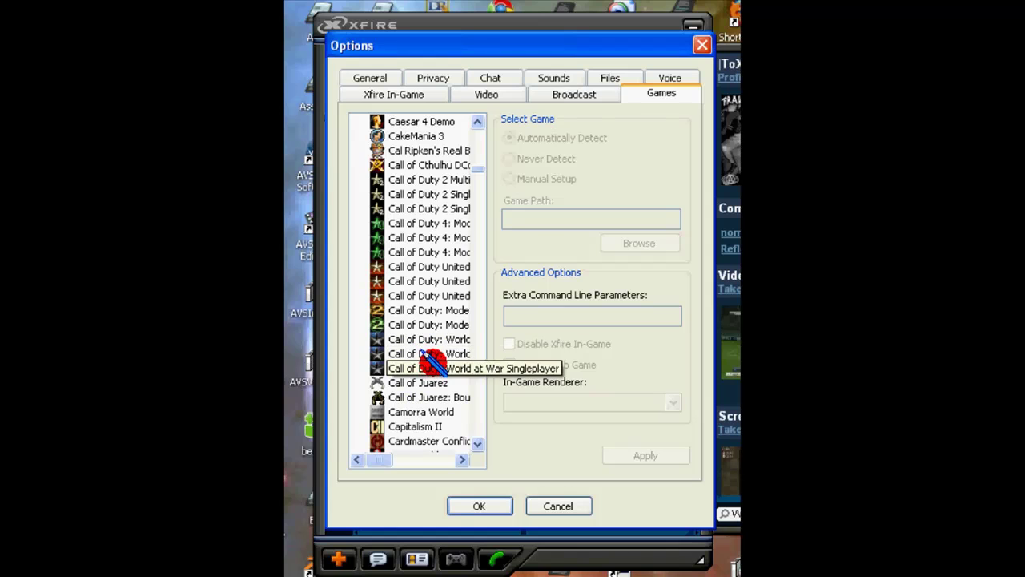
# - Select Call of Duty United Offensive Single Player and switch it to Manual Setup
pyautogui.click(407, 281)
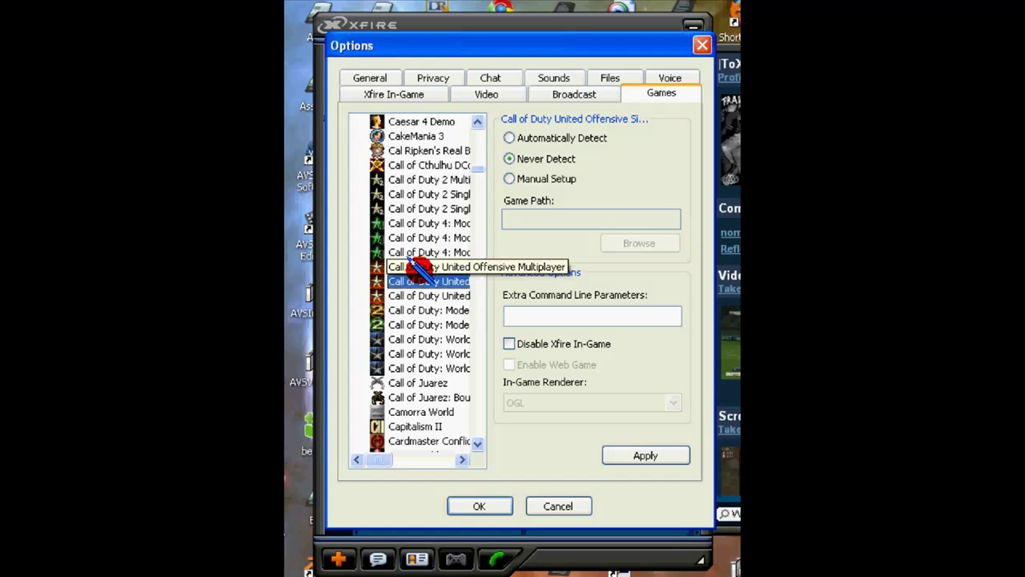
pyautogui.click(407, 296)
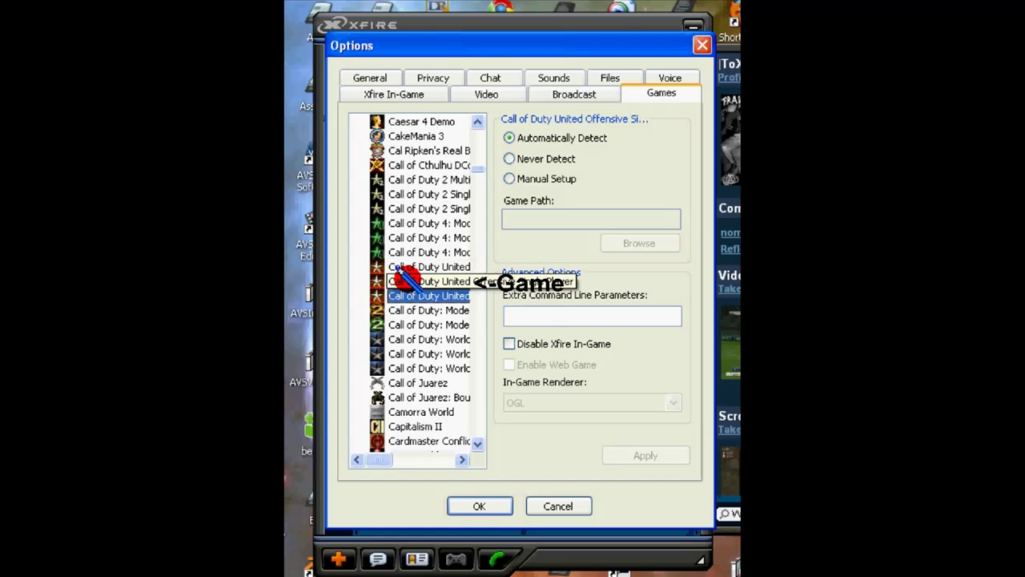
pyautogui.click(407, 281)
pyautogui.click(519, 138)
pyautogui.click(510, 179)
# - Choose D:\Program Files\Call of Duty as the single-player game path
pyautogui.click(638, 243)
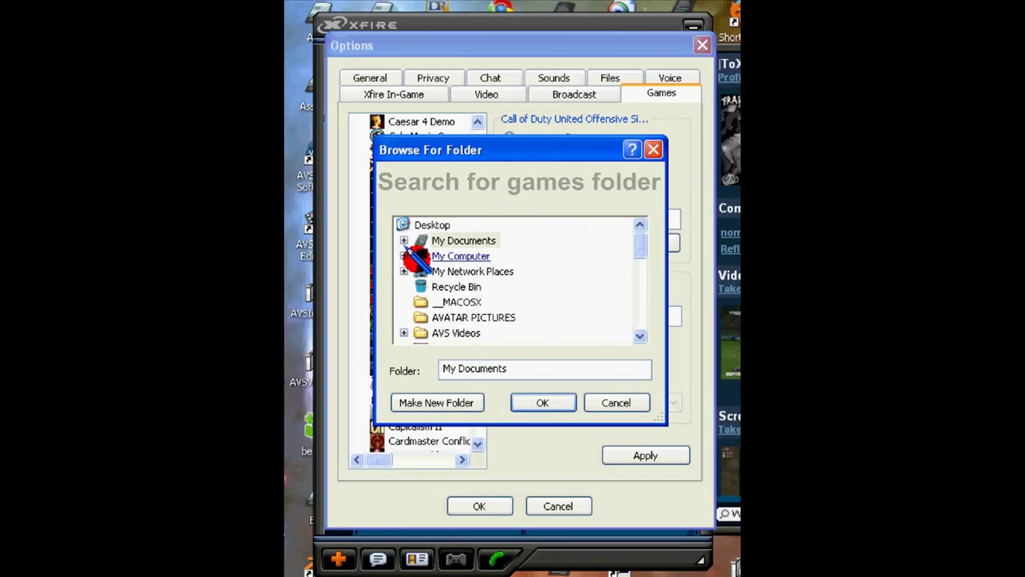
pyautogui.click(404, 256)
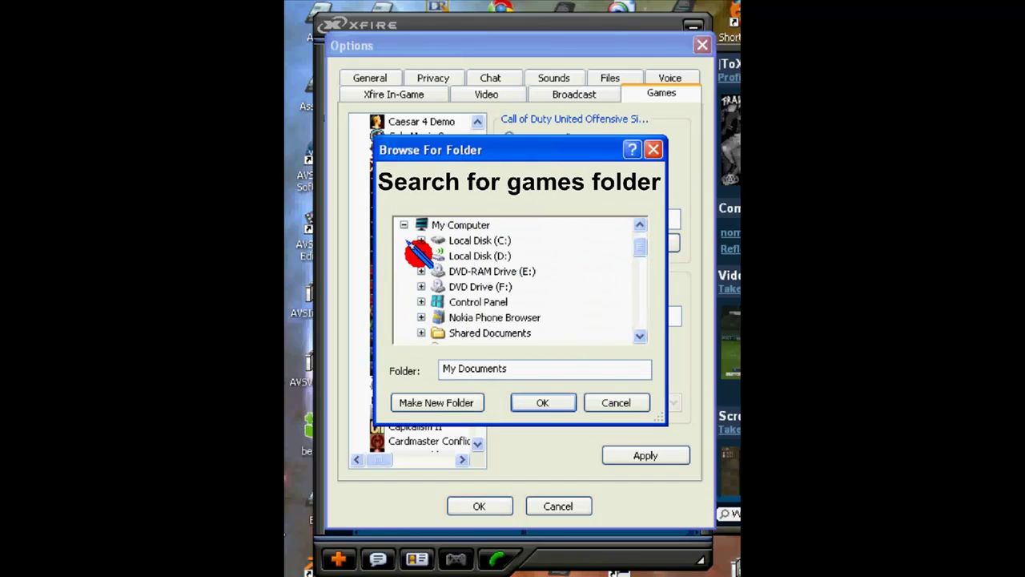
pyautogui.click(420, 256)
pyautogui.scroll(-8, 424, 250)
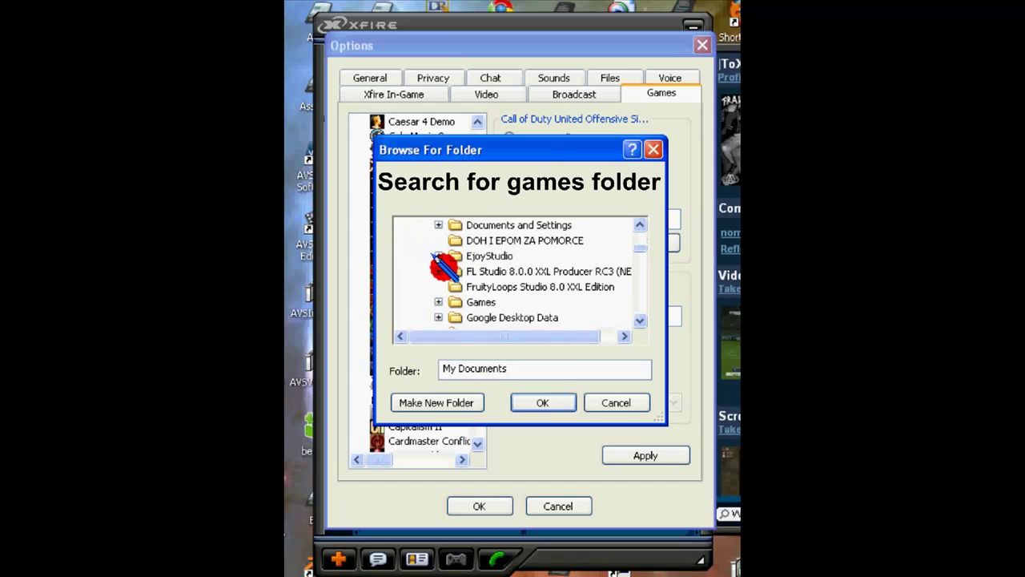
pyautogui.click(438, 287)
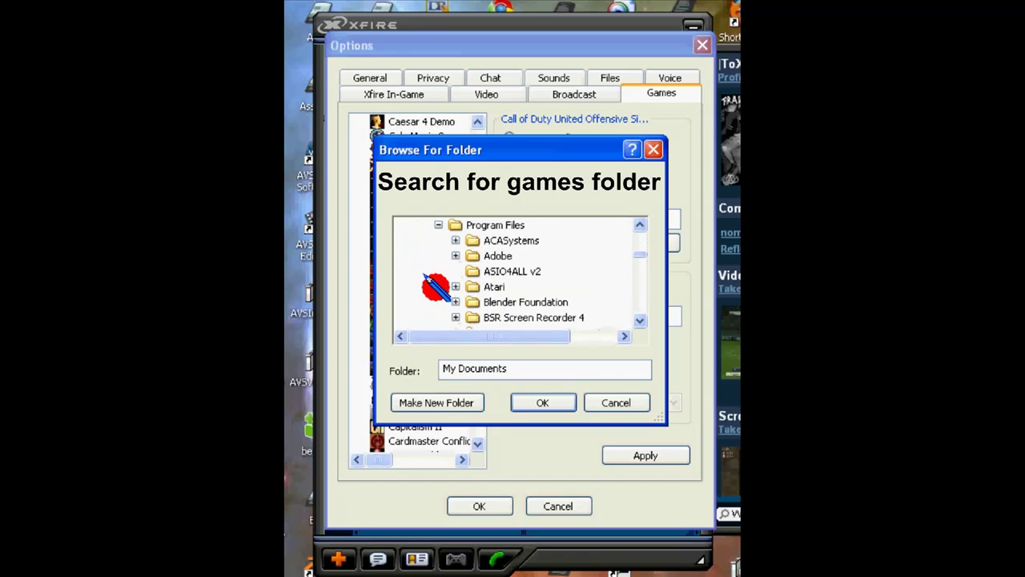
pyautogui.scroll(-5, 444, 276)
pyautogui.scroll(6, 442, 273)
pyautogui.scroll(-3, 442, 273)
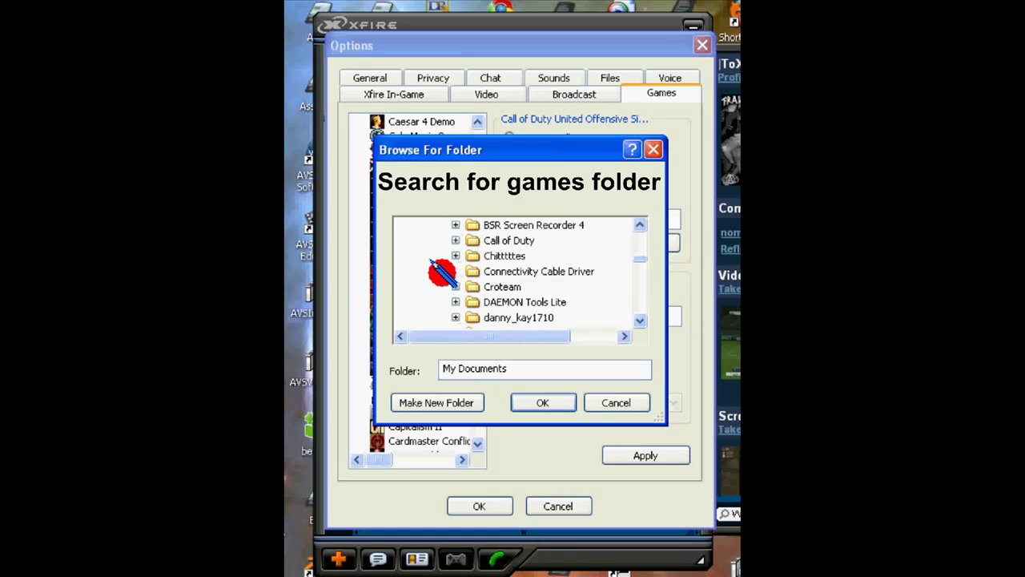
pyautogui.doubleClick(487, 239)
pyautogui.scroll(-3, 481, 272)
pyautogui.scroll(-2, 473, 253)
pyautogui.scroll(6, 473, 254)
pyautogui.scroll(1, 473, 241)
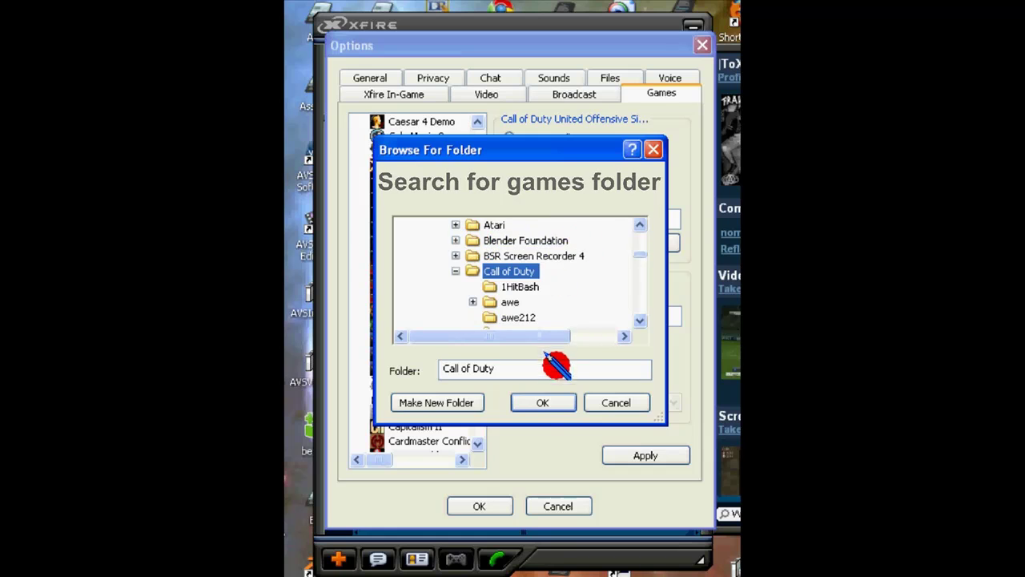
pyautogui.click(543, 400)
# - Apply the path and verify United Offensive Single Player now appears under Installed Games
pyautogui.click(649, 455)
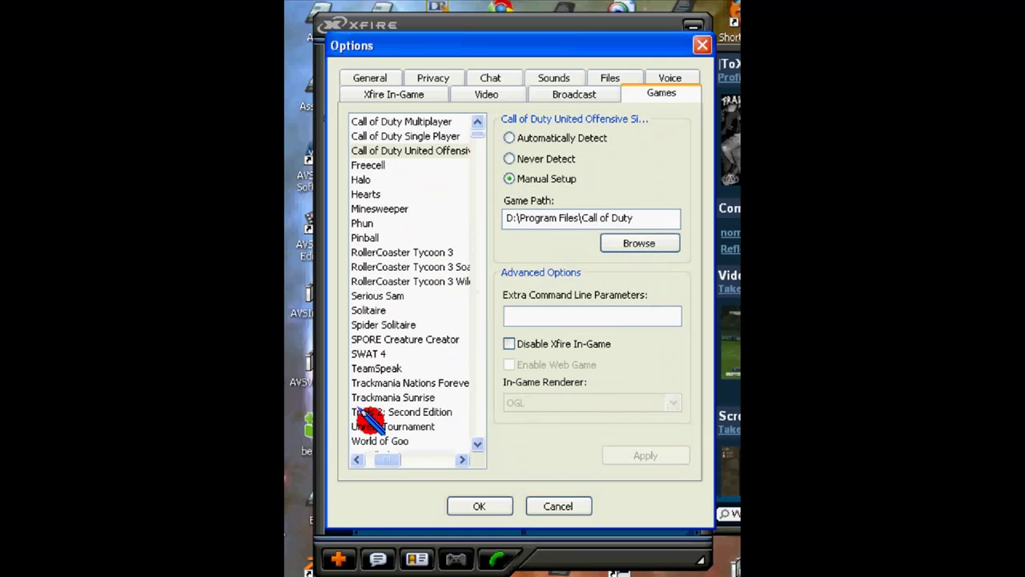
pyautogui.click(356, 459)
pyautogui.click(478, 121)
pyautogui.click(477, 121)
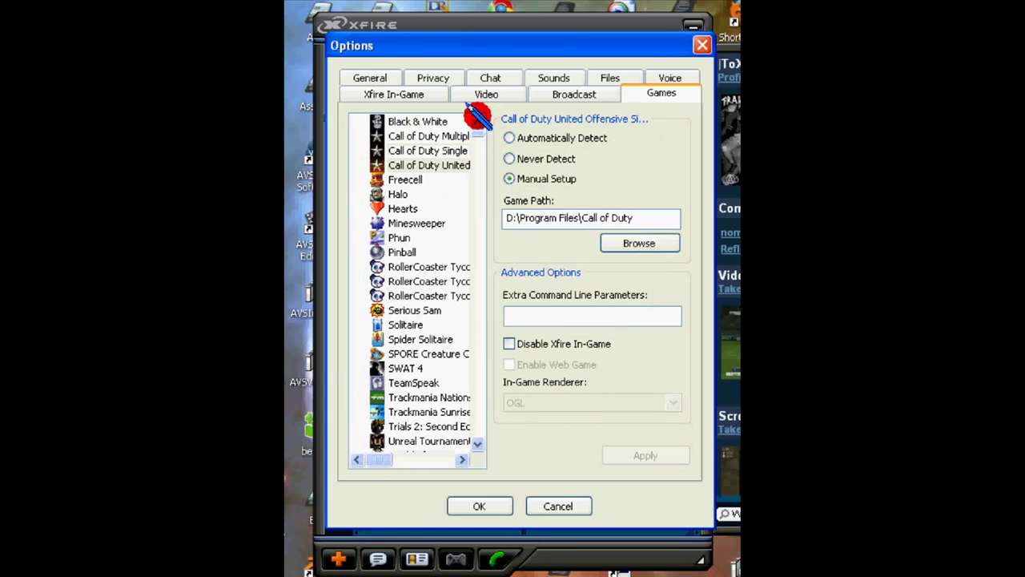
pyautogui.click(477, 120)
pyautogui.click(385, 122)
pyautogui.click(407, 194)
# - Select Call of Duty United Offensive Multiplayer and switch it to Manual Setup
pyautogui.moveTo(477, 133); pyautogui.dragTo(478, 171)
pyautogui.click(441, 312)
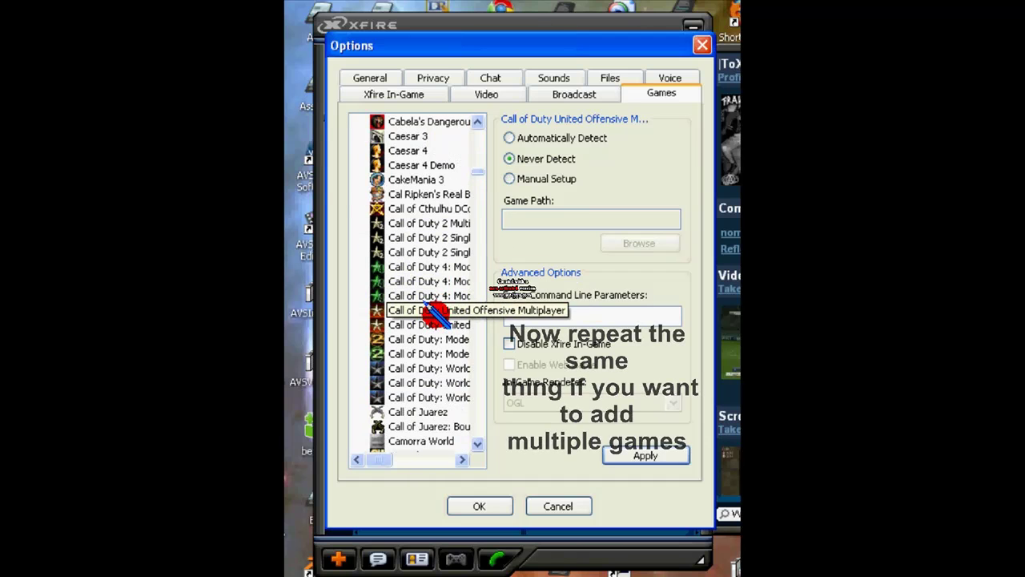
pyautogui.click(511, 178)
# - Choose D:\Program Files\Call of Duty as the multiplayer game path
pyautogui.click(629, 242)
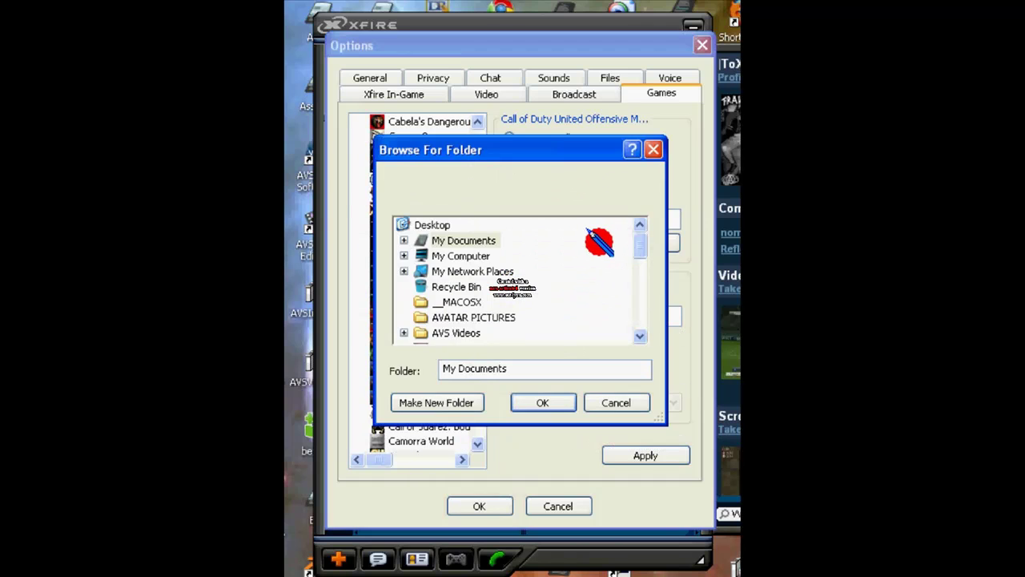
pyautogui.click(403, 256)
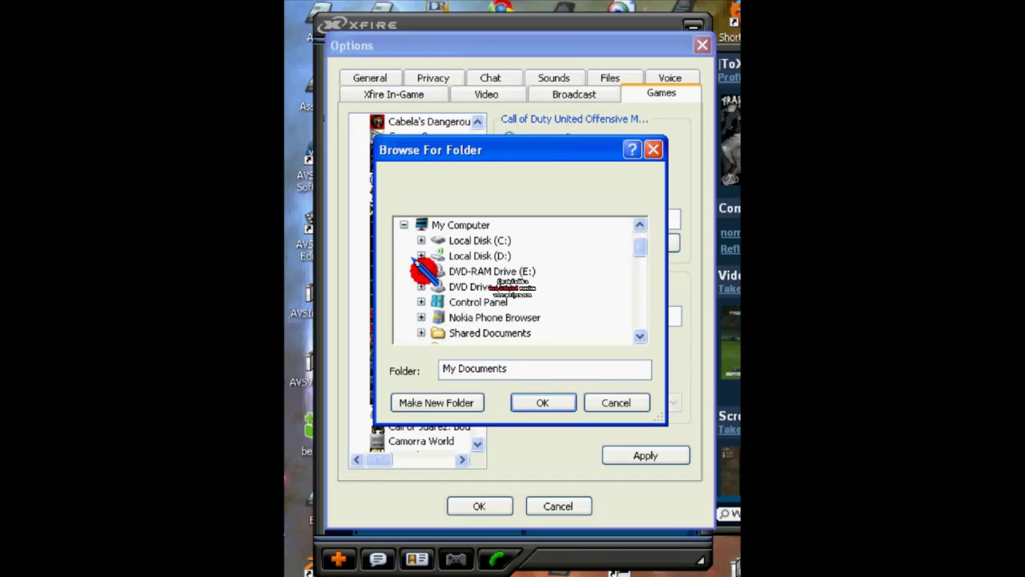
pyautogui.click(421, 255)
pyautogui.scroll(-5, 418, 254)
pyautogui.scroll(2, 421, 255)
pyautogui.scroll(-3, 422, 254)
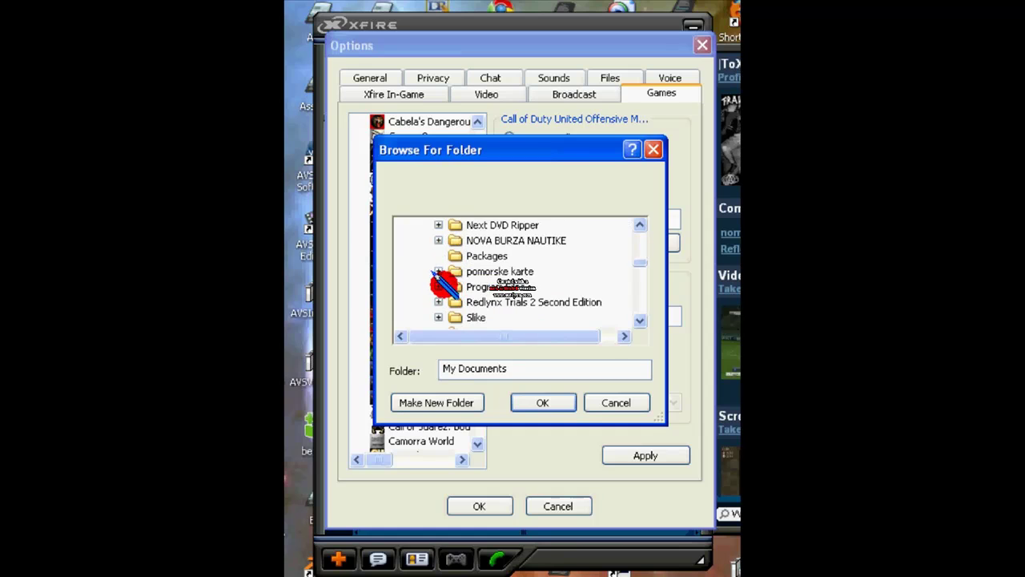
pyautogui.click(439, 286)
pyautogui.scroll(-2, 442, 286)
pyautogui.click(505, 240)
pyautogui.doubleClick(500, 238)
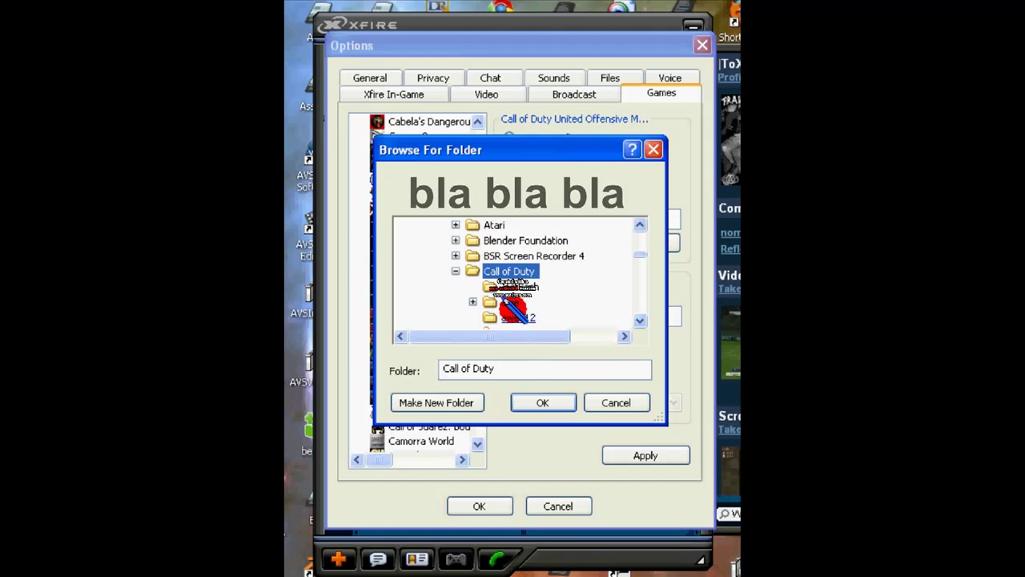
pyautogui.click(554, 400)
# - Apply the path and confirm both United Offensive entries are listed under Installed Games
pyautogui.click(646, 455)
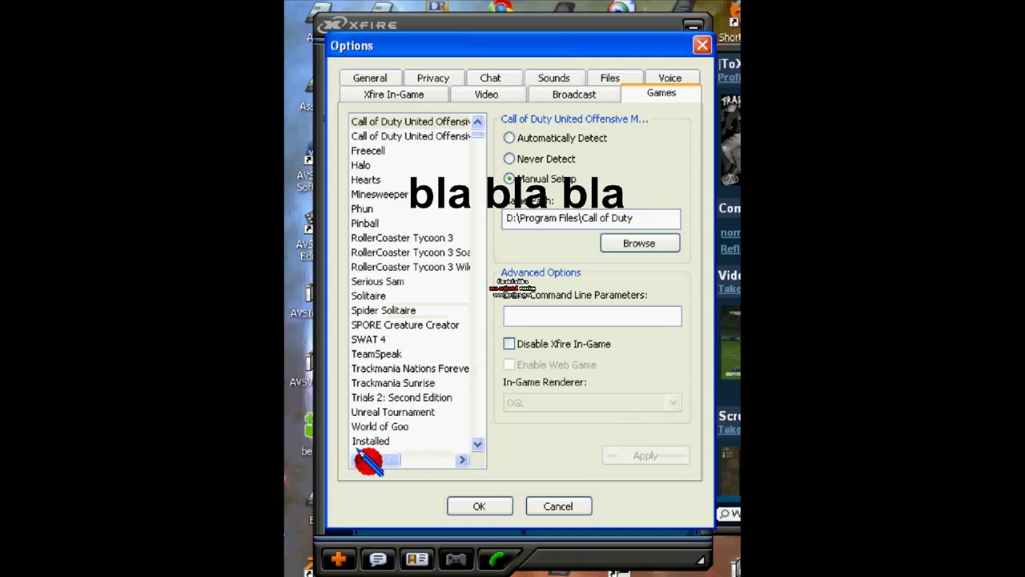
pyautogui.click(411, 252)
pyautogui.scroll(-2, 411, 255)
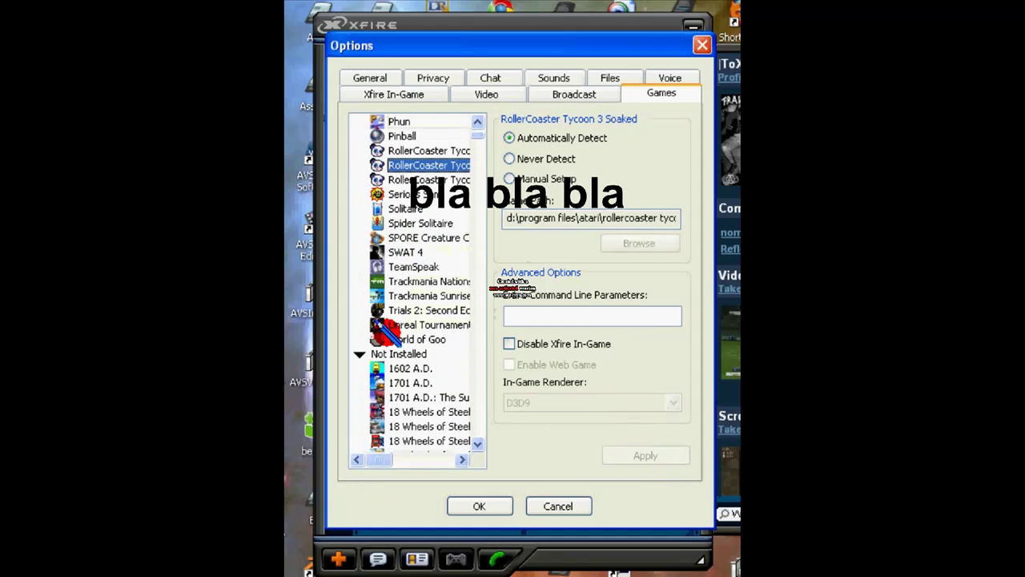
pyautogui.click(361, 353)
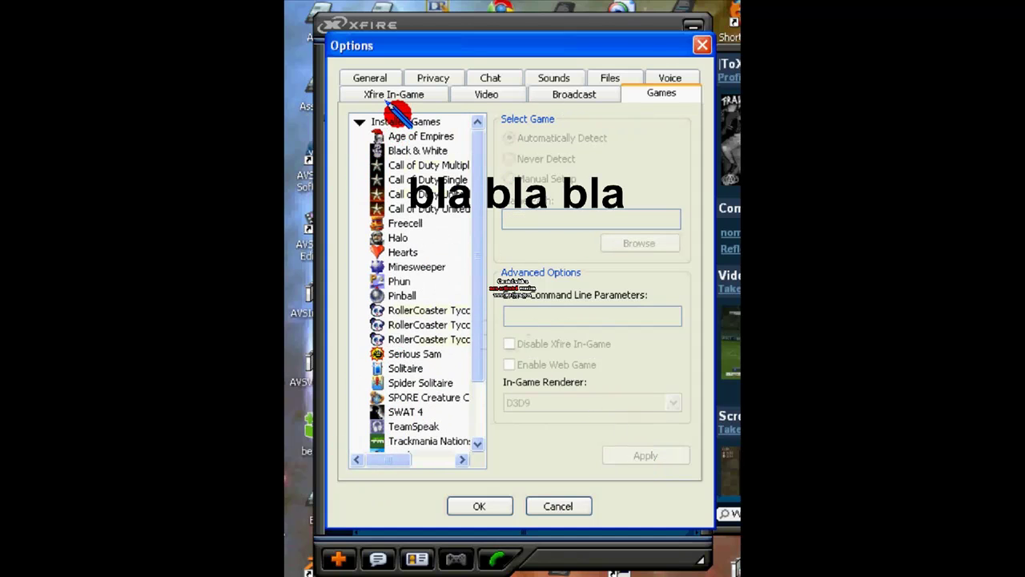
pyautogui.doubleClick(397, 120)
pyautogui.doubleClick(396, 120)
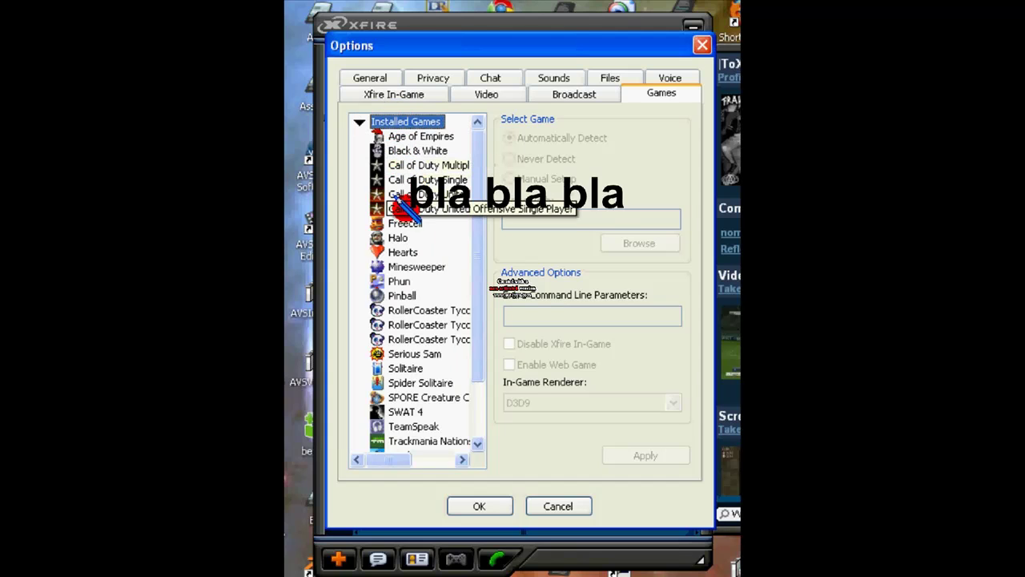